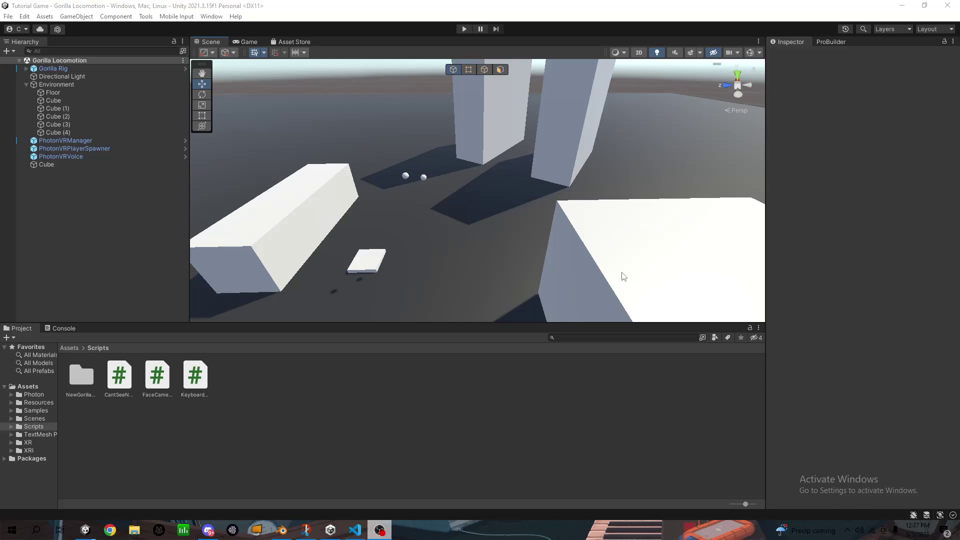
Step: Add a 3D sphere to the scene and raise it to a Y position of about 2.32
right_click_drag(606, 281, 561, 157)
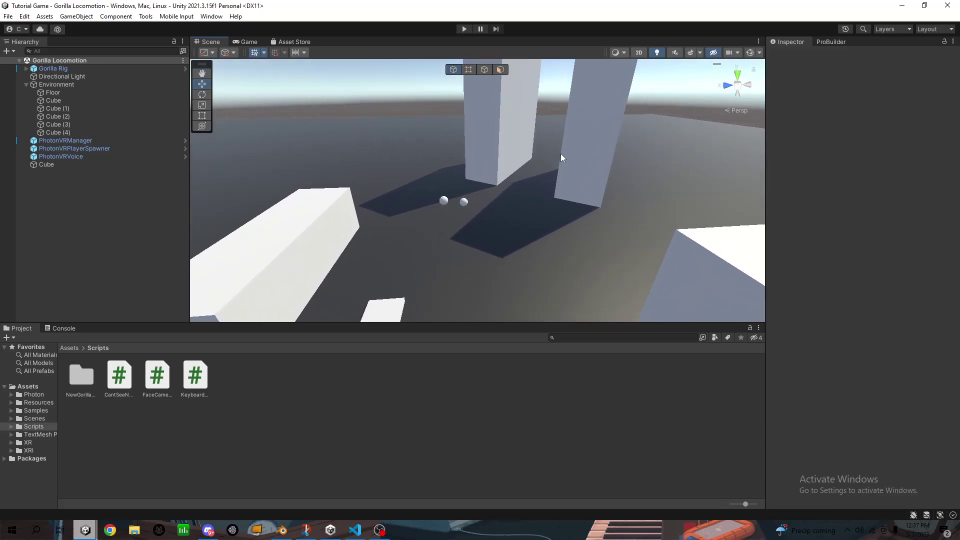
right_click(56, 221)
mouse_move(107, 350)
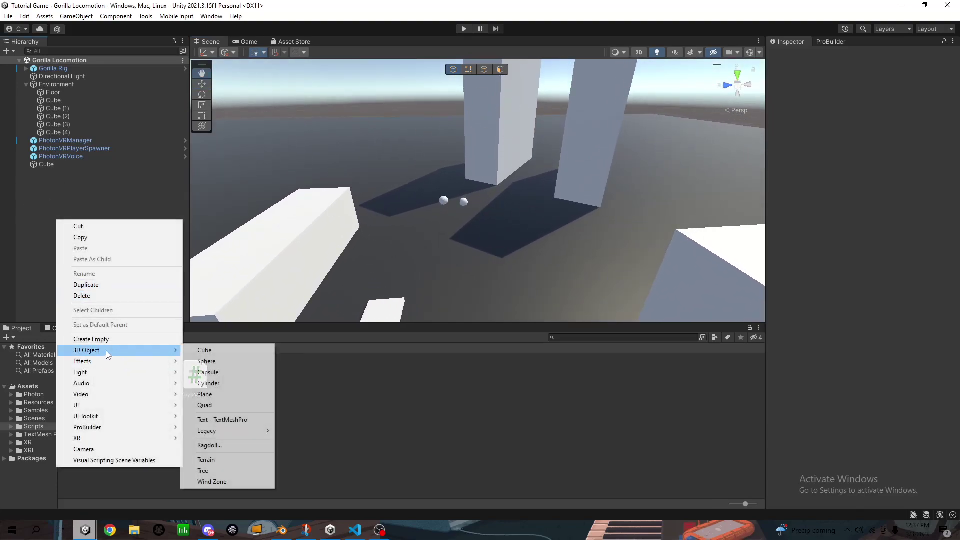
left_click(207, 361)
scroll(483, 204, "up", 2)
left_click_drag(420, 322, 421, 324)
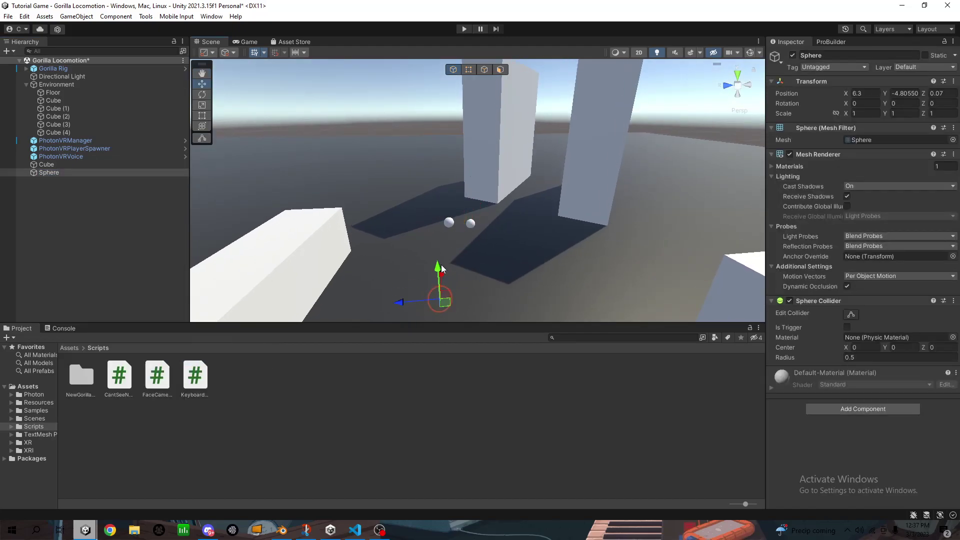
left_click_drag(440, 269, 408, 92)
right_click_drag(432, 130, 431, 61)
Step: Scale the sphere to 0.2 on the X, Y and Z axes
left_click(860, 114)
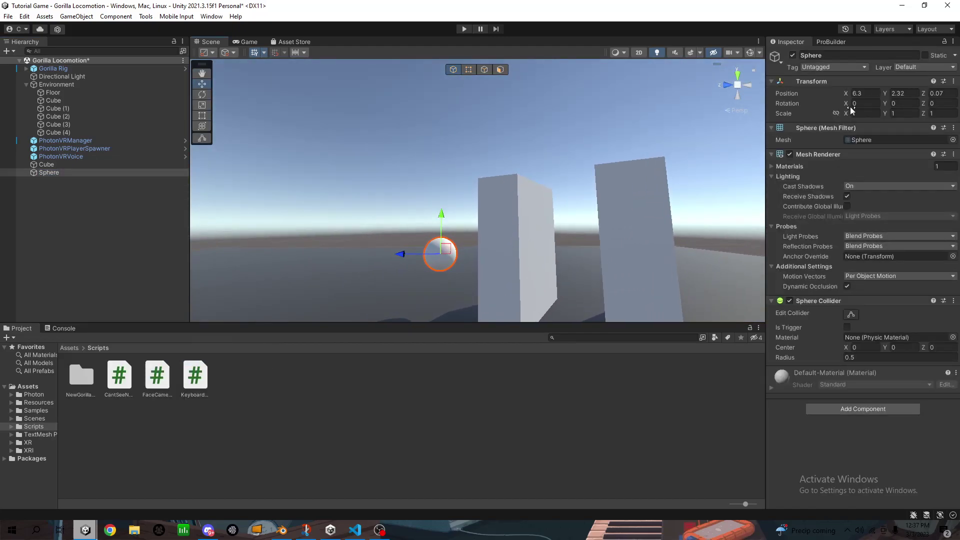
type("2")
left_click(902, 114)
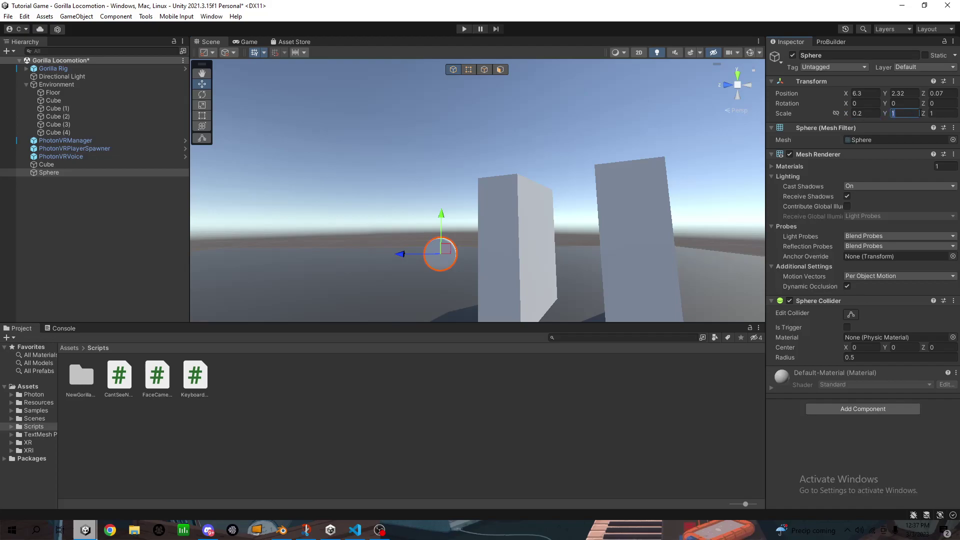
type(".2")
left_click(940, 114)
type(".2")
Step: Move the sphere close to the tall block, to about X 5.834, Y 1.98, Z -0.801
key("w")
right_click_drag(623, 168, 577, 215)
left_click_drag(576, 214, 596, 228, "alt")
Step: Add a Point Light as a child of the sphere
right_click(50, 173)
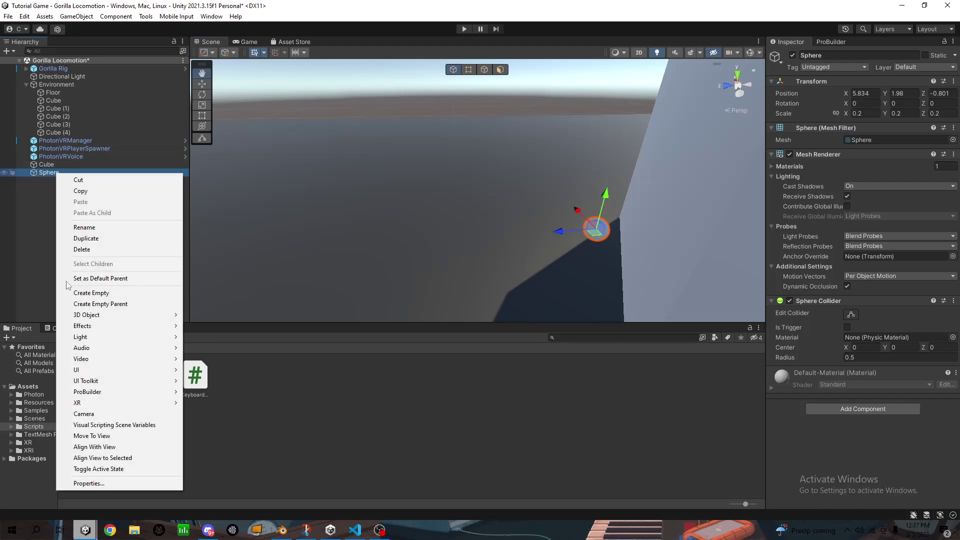
mouse_move(83, 338)
left_click(215, 348)
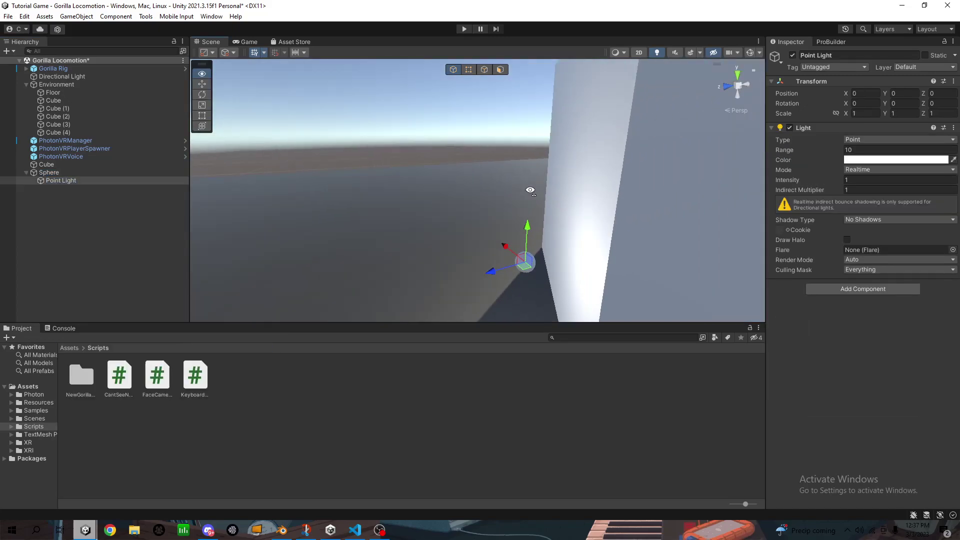
key("f")
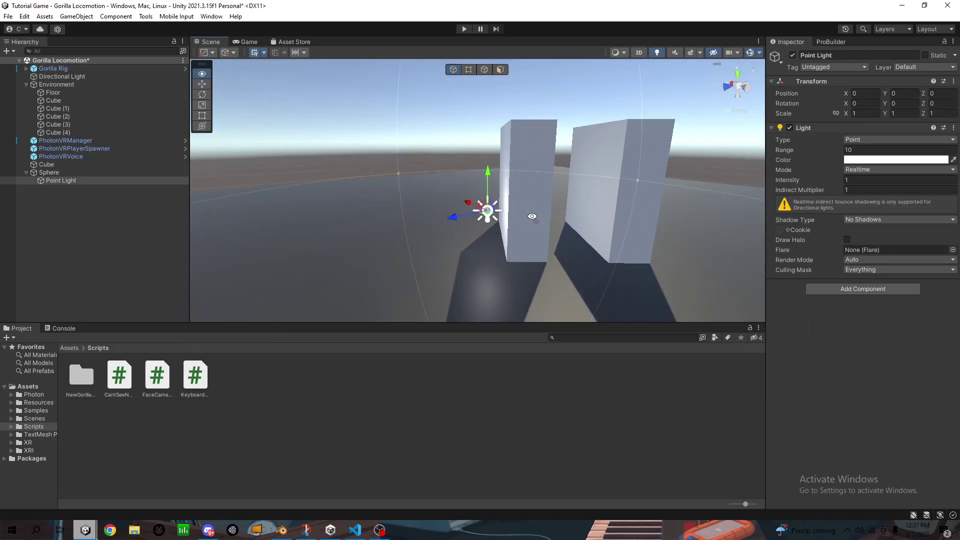
Step: Reduce the point light's range to about 3.34 and set its intensity to 3
key("s")
right_click_drag(532, 217, 599, 194)
left_click_drag(552, 199, 526, 199)
key("w")
mouse_move(384, 202)
right_mouse_down()
mouse_move(359, 202)
mouse_move(368, 203)
right_mouse_up()
left_click(884, 180)
type("3")
Step: Change the point light's color to red, about FD1515
key("w")
right_click_drag(551, 193, 691, 186)
key("a")
right_click_drag(473, 188, 567, 145)
key("s")
left_click(896, 160)
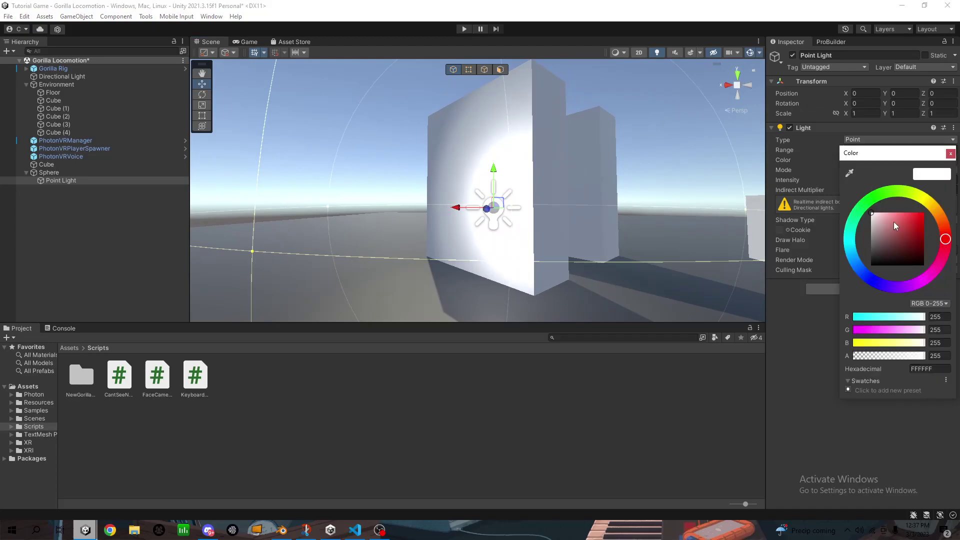
left_click(921, 214)
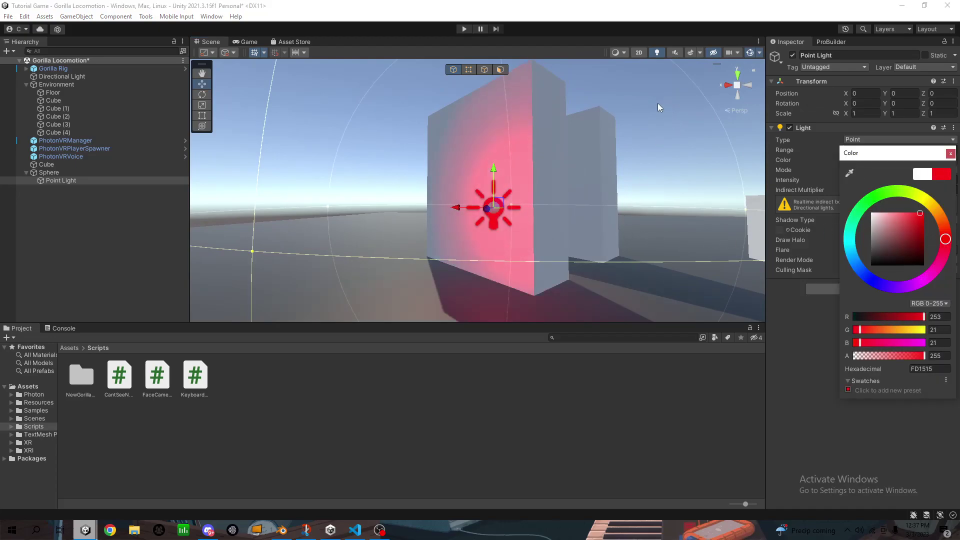
left_click(651, 159)
scroll(597, 151, "up", 6)
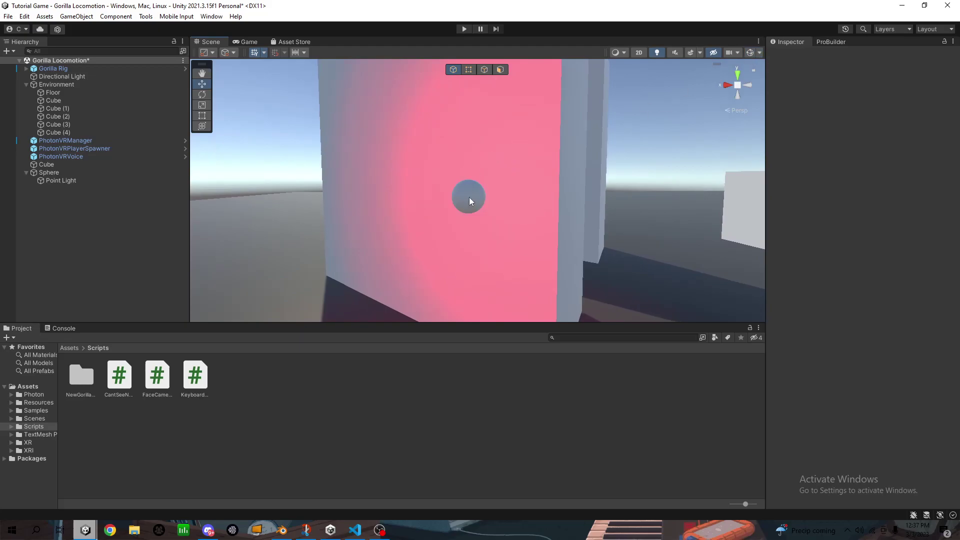
Step: Set the point light's mode to Baked
left_click(90, 181)
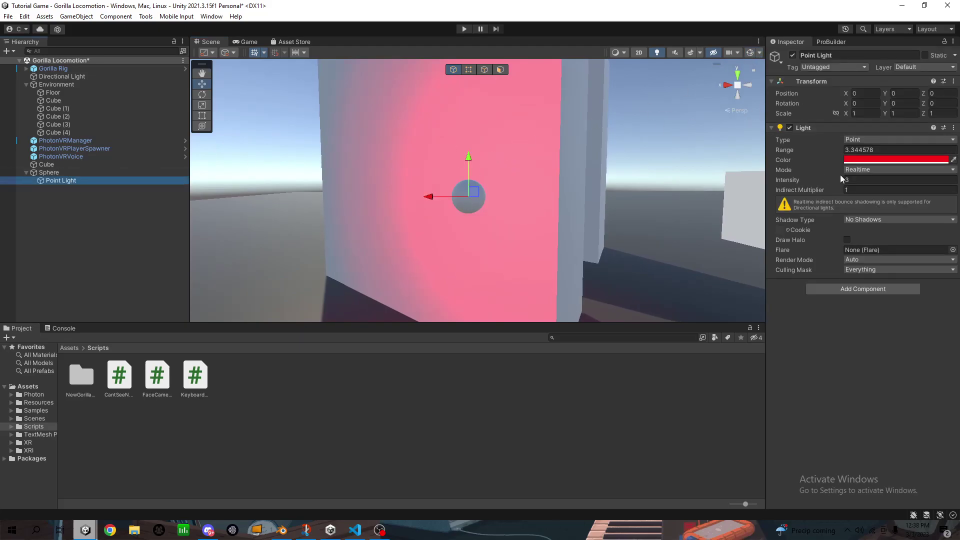
left_click(867, 173)
left_click(869, 201)
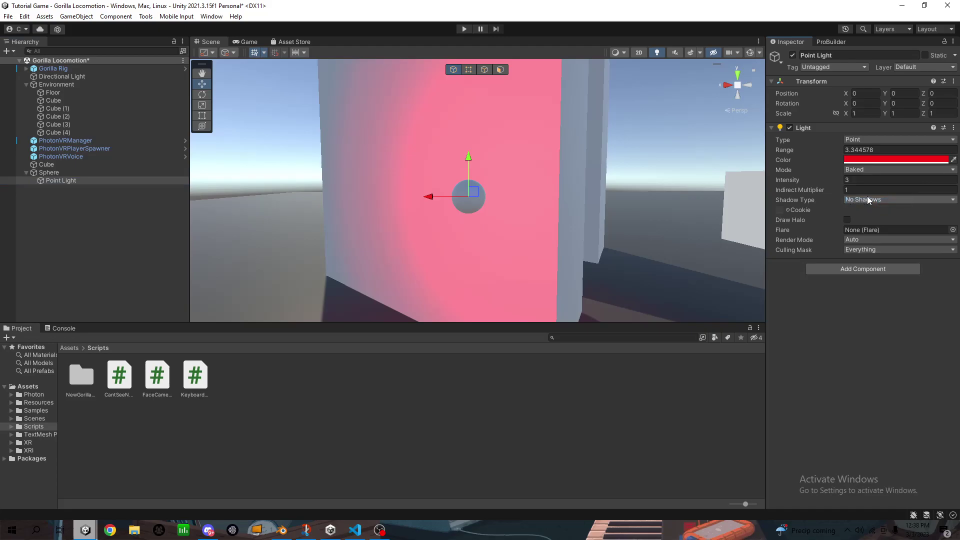
left_click(541, 158)
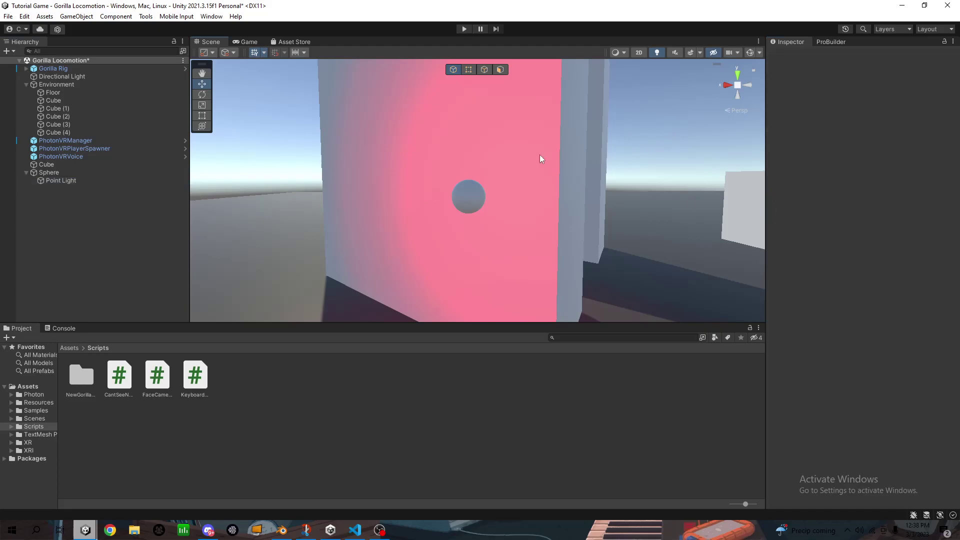
Step: Open the Plain Colors folder inside the Materials folder of Resources
left_click(69, 347)
double_click(118, 376)
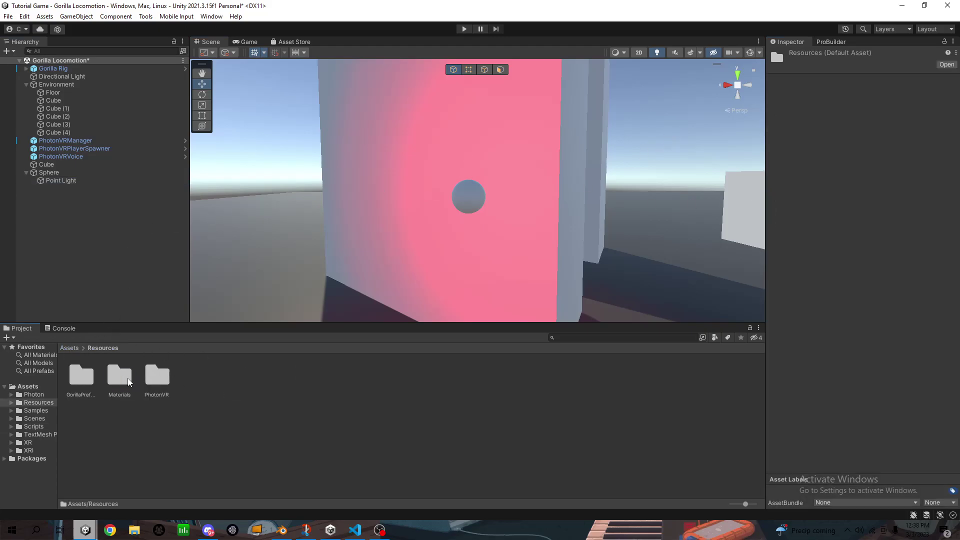
double_click(129, 383)
double_click(88, 379)
right_click(244, 401)
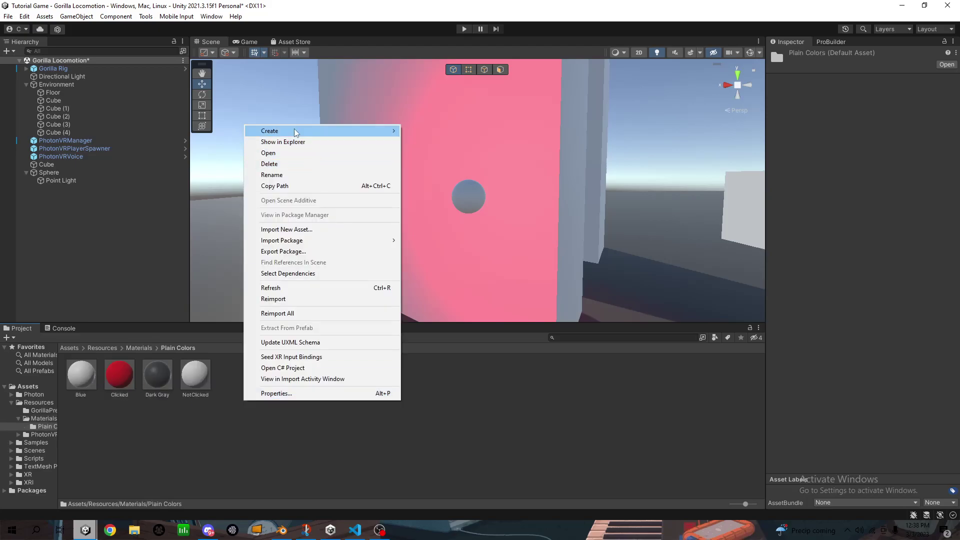
mouse_move(295, 131)
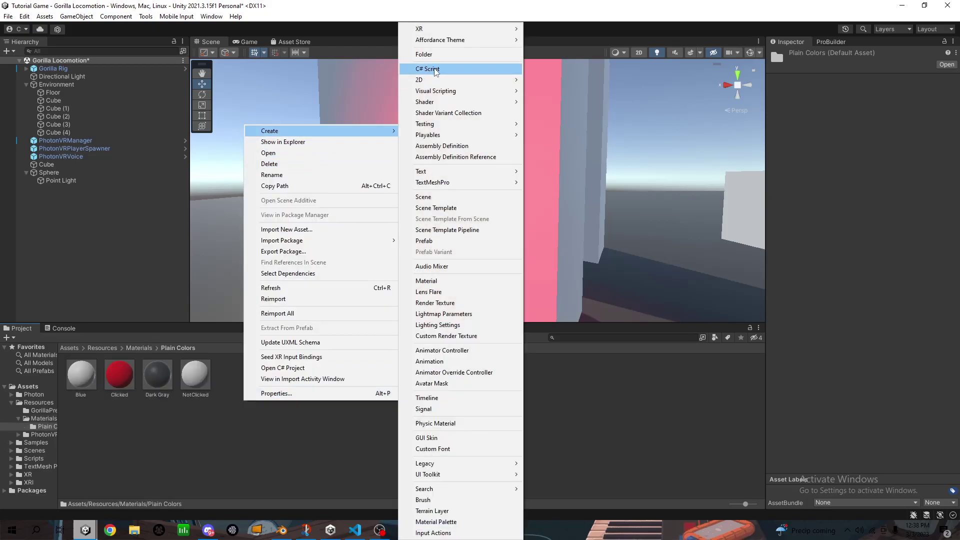
left_click(436, 68)
key("Return")
right_click(188, 396)
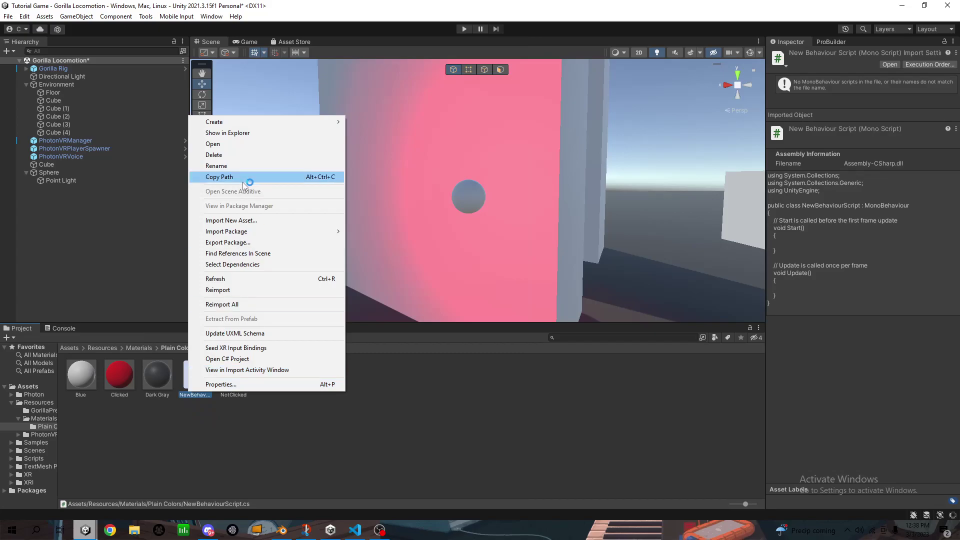
left_click(214, 154)
left_click(506, 286)
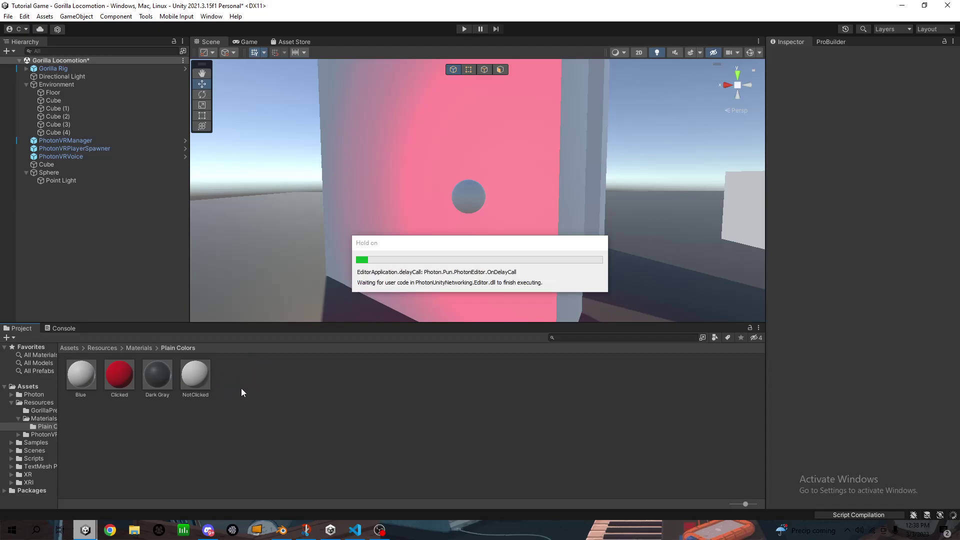
Step: Create a new material named "Red Light" in the Plain Colors folder
right_click(254, 382)
right_click(242, 386)
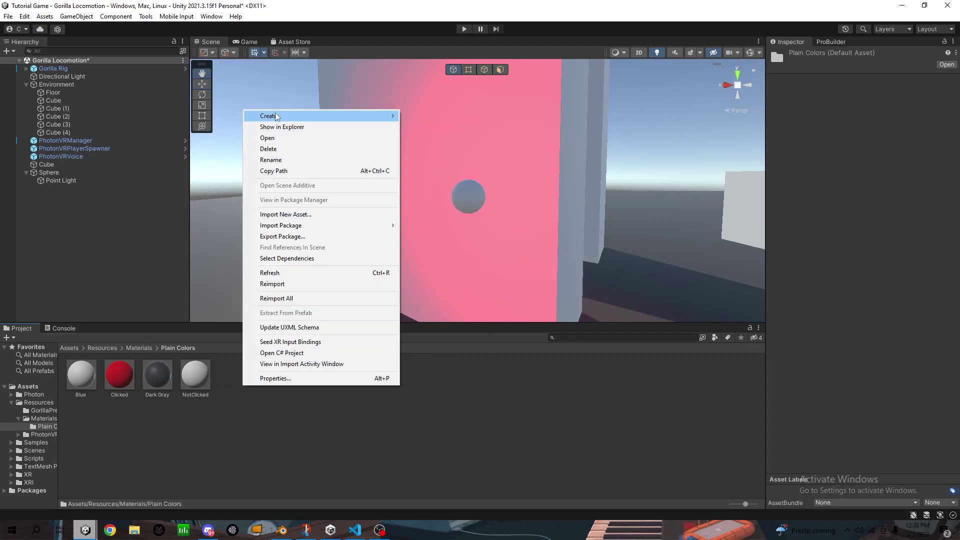
mouse_move(280, 116)
left_click(439, 281)
type("Red Light")
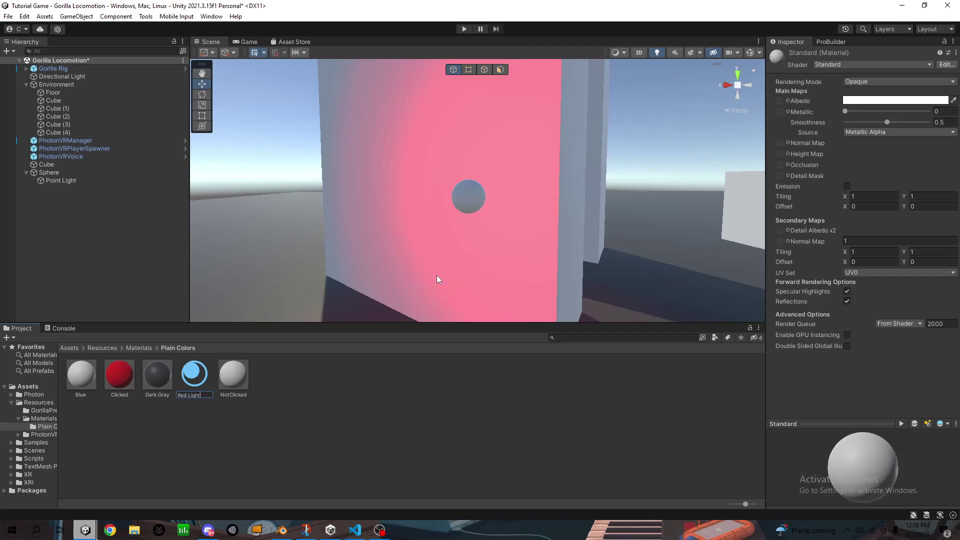
key("Return")
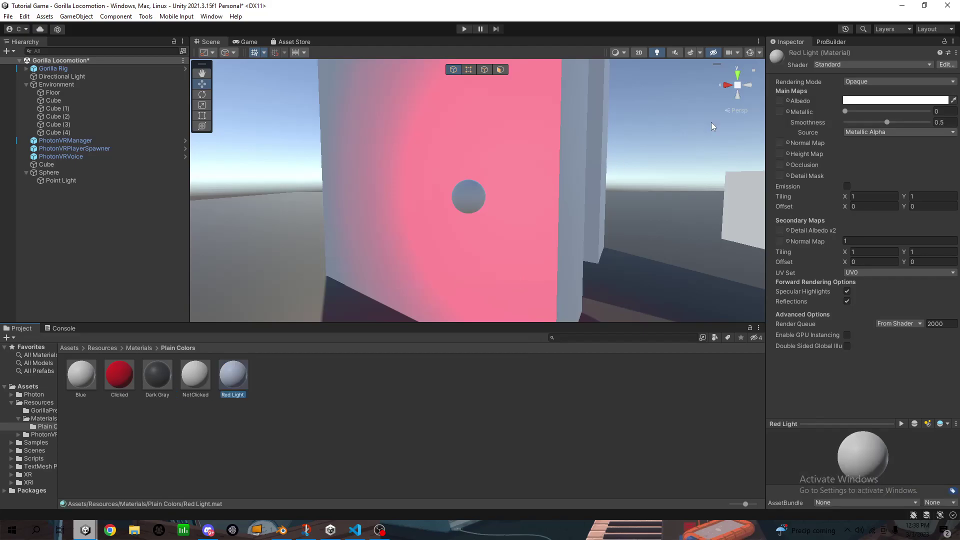
Step: Give the Red Light material a pure red albedo (FF0000) and smoothness 0, and apply it to the sphere
left_click(888, 101)
left_click(924, 148)
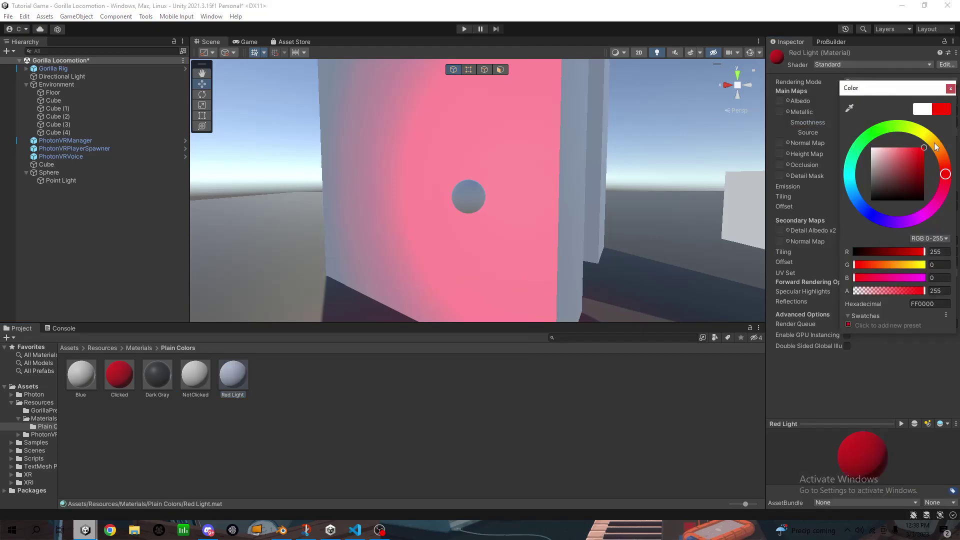
left_click_drag(233, 375, 468, 197)
left_click(468, 196)
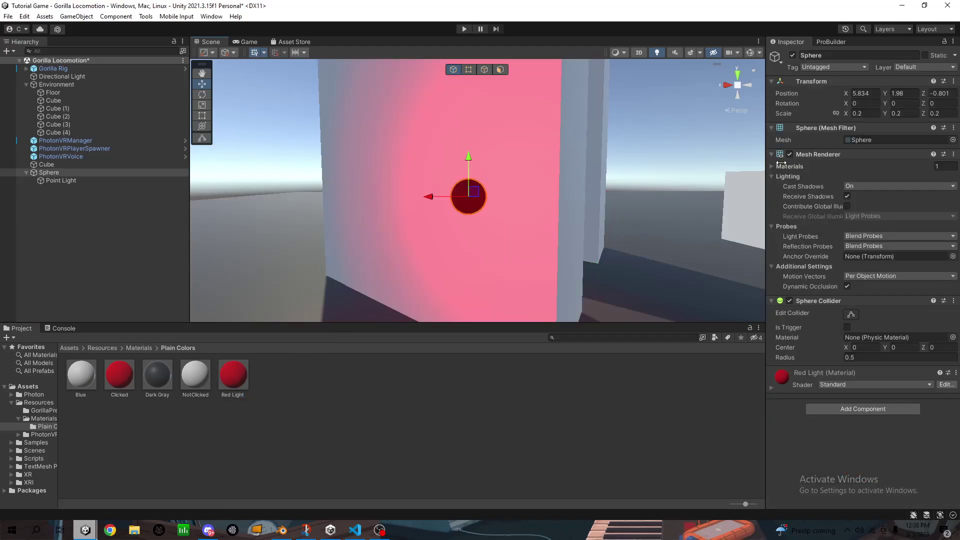
Step: Enable emission on the sphere's Red Light material and set the emission color to pure red (255, 0, 0)
left_click(783, 382)
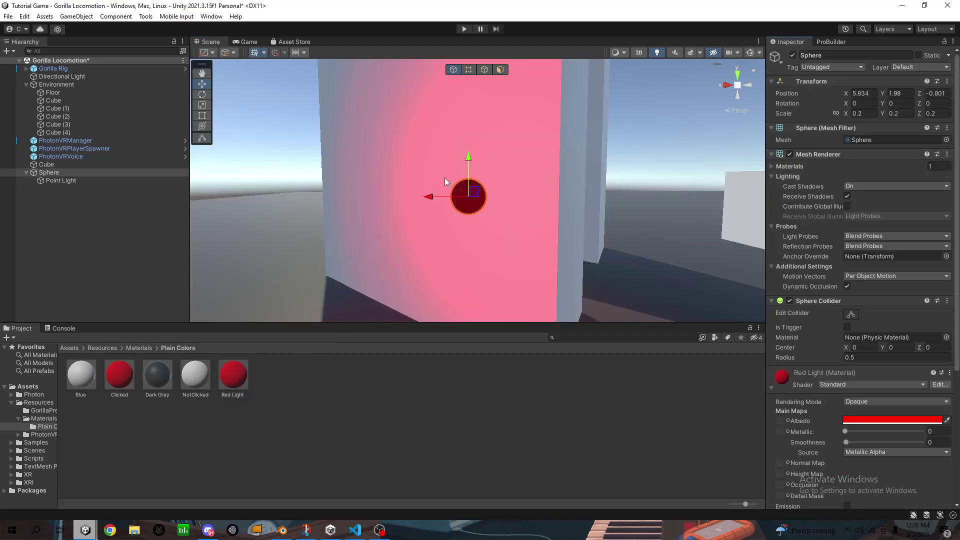
scroll(826, 345, "down", 1)
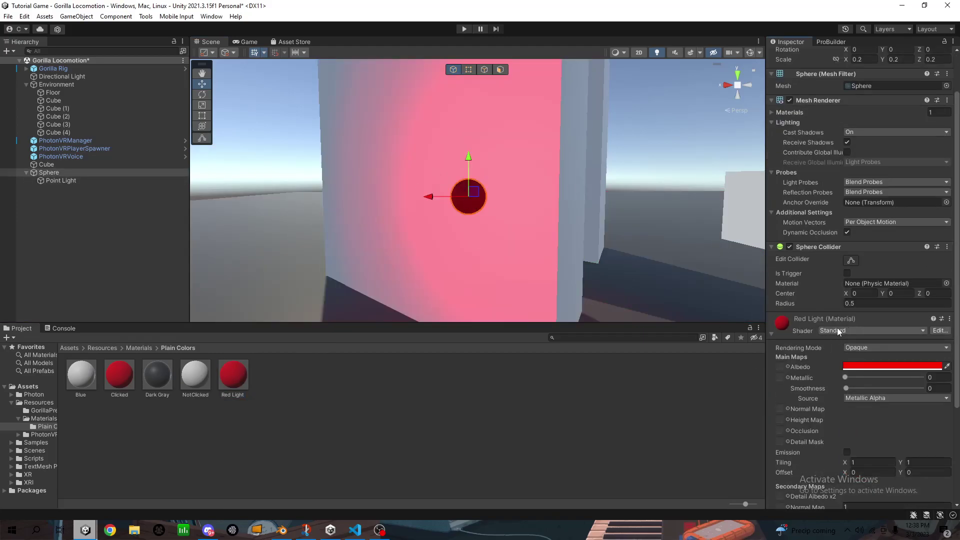
left_click(771, 334)
left_click(773, 383)
scroll(844, 371, "down", 2)
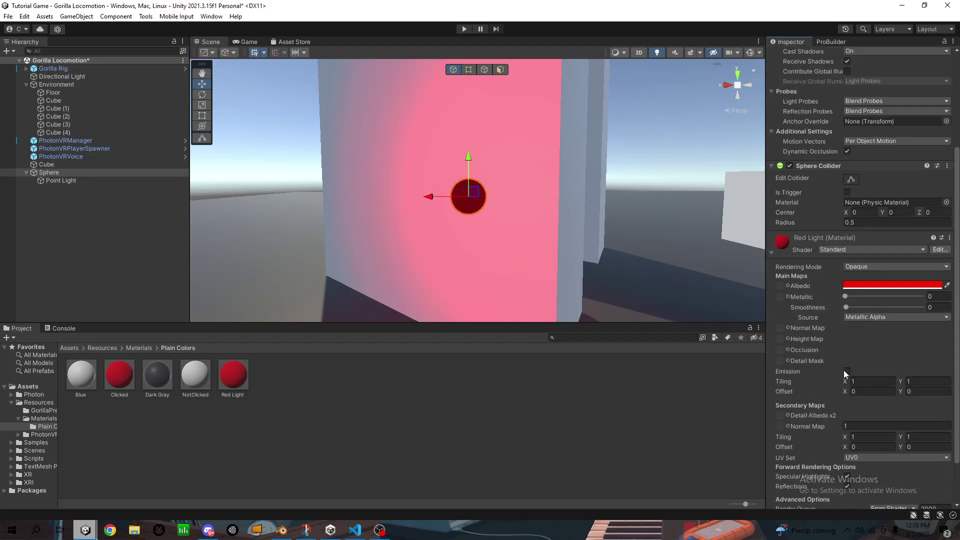
scroll(844, 371, "down", 1)
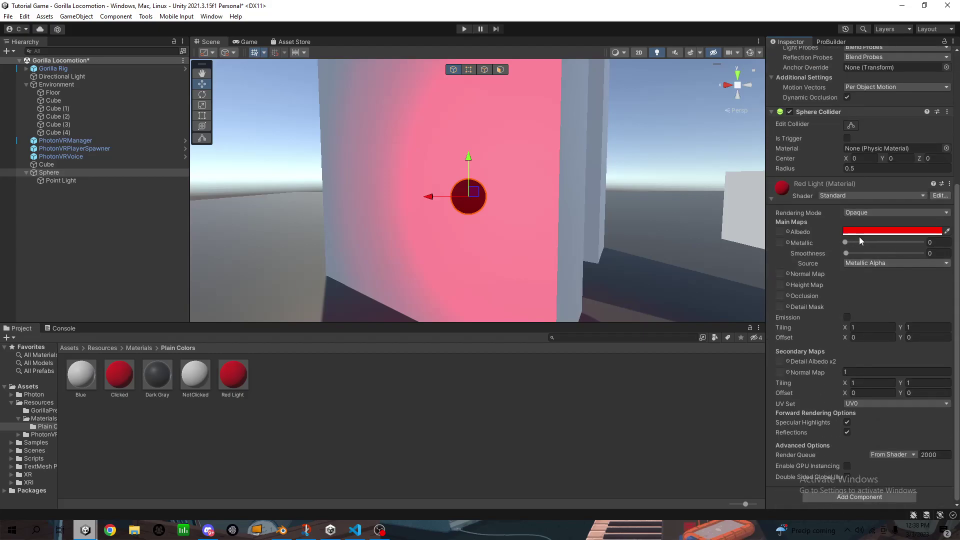
left_click(847, 318)
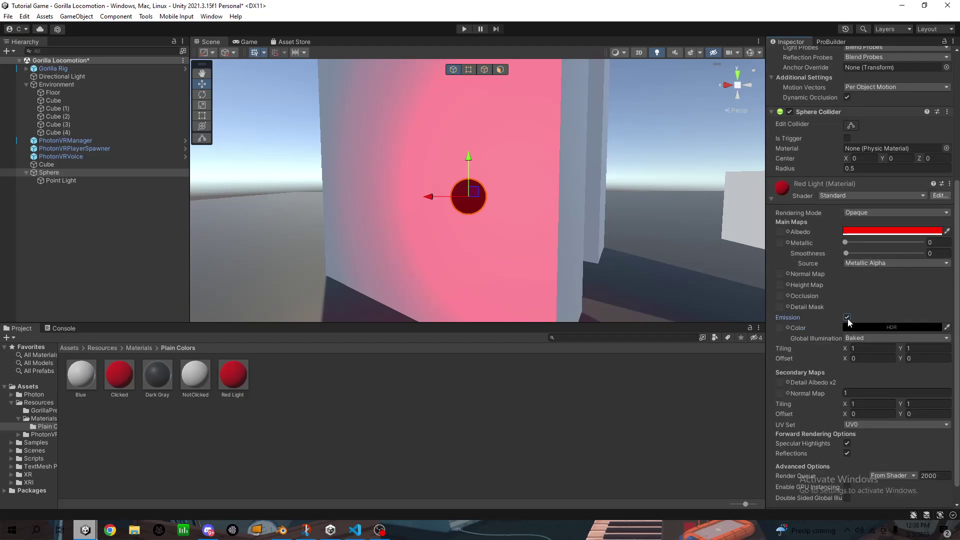
left_click(875, 327)
left_click_drag(908, 341, 923, 270)
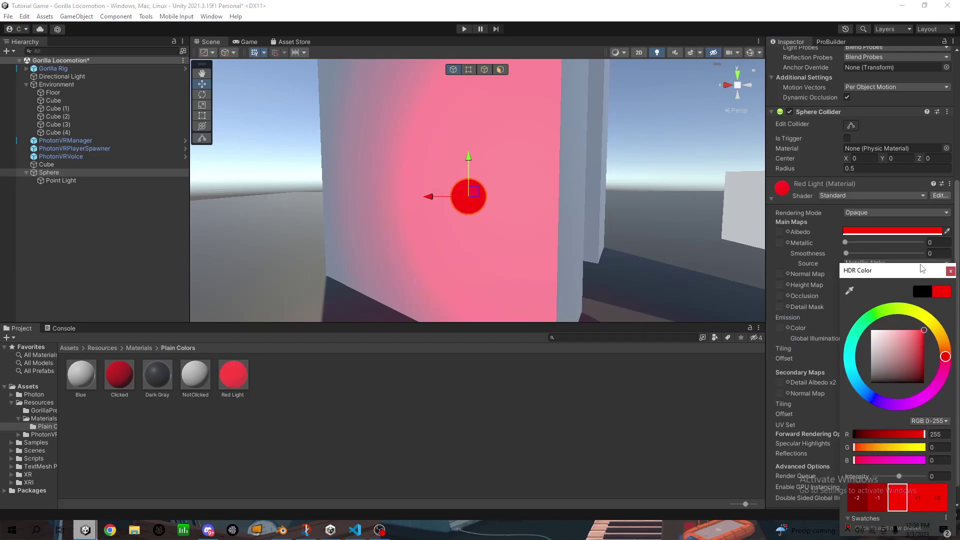
left_click(716, 121)
Step: Check that the blocks around the light are marked as Static
right_click_drag(668, 119, 505, 153)
key("d")
key("w")
key("s")
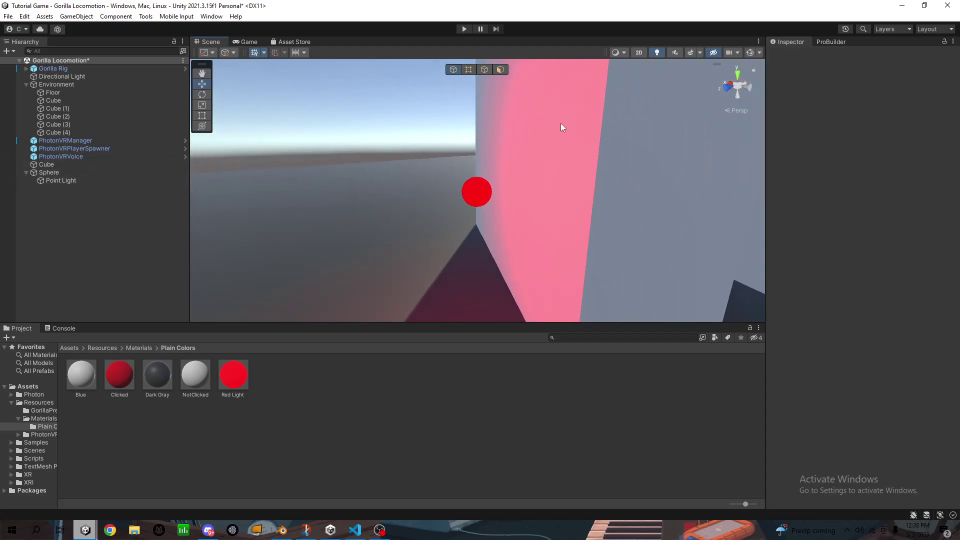
left_click(562, 127)
key("f")
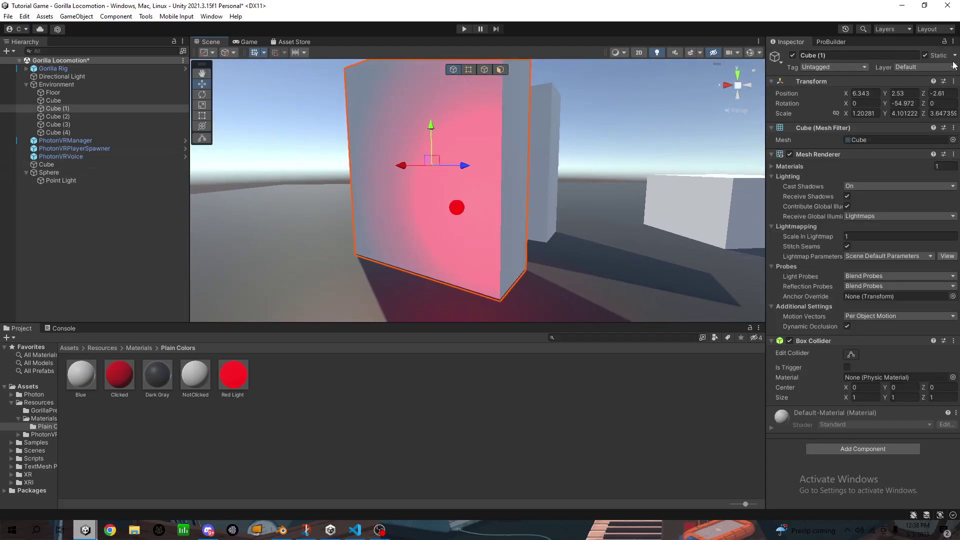
left_click(542, 169)
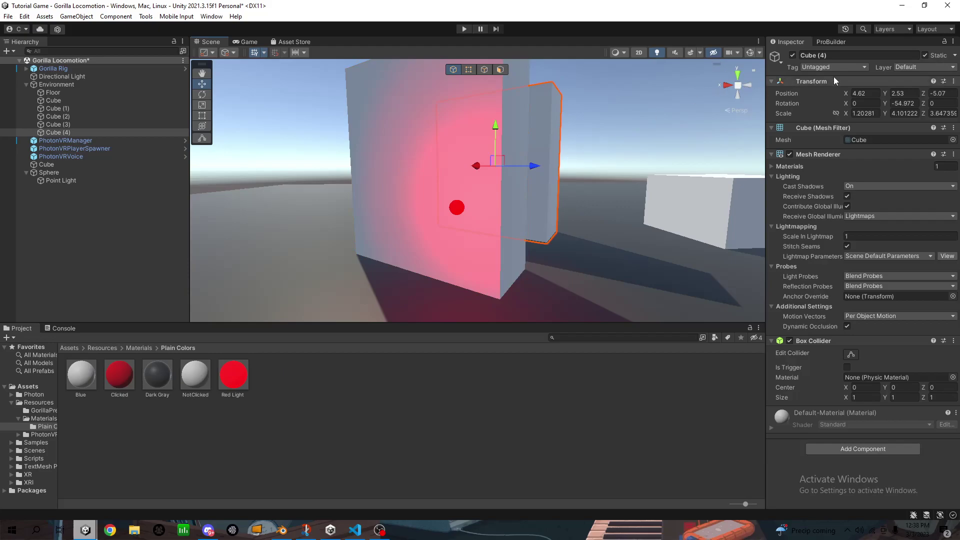
left_click(580, 312)
left_click(693, 208)
right_click_drag(583, 180, 710, 181)
key("s")
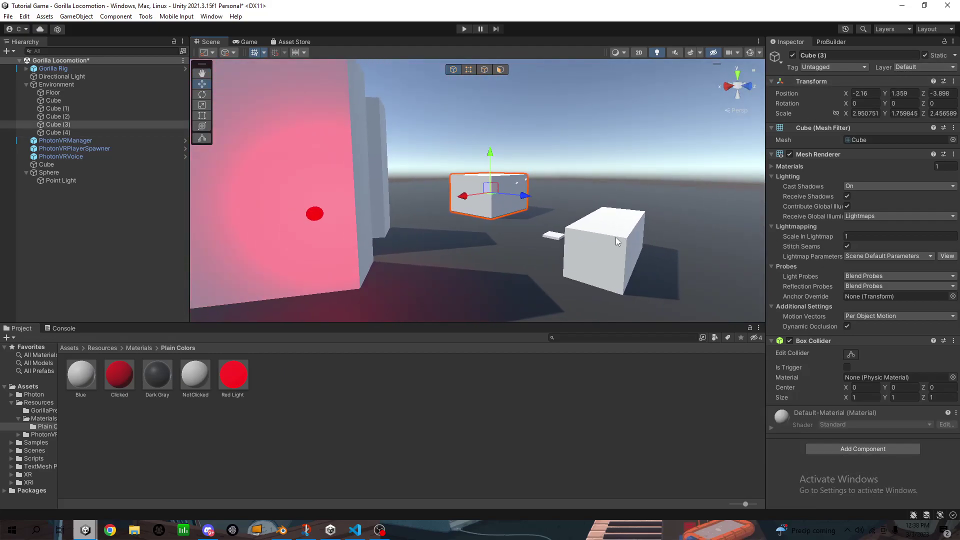
left_click(616, 238)
left_click(586, 158)
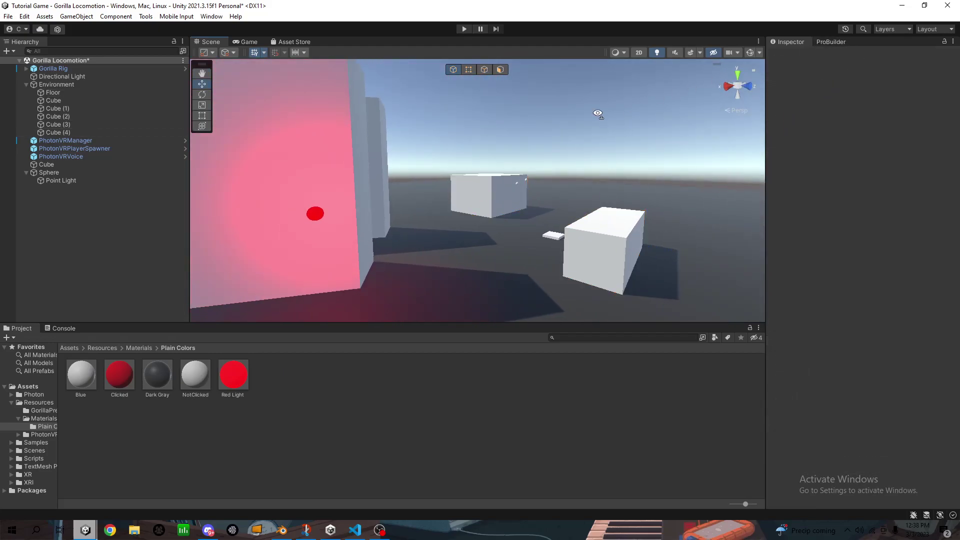
Step: Open the Lighting settings window and dock it beside the Inspector
left_click(212, 16)
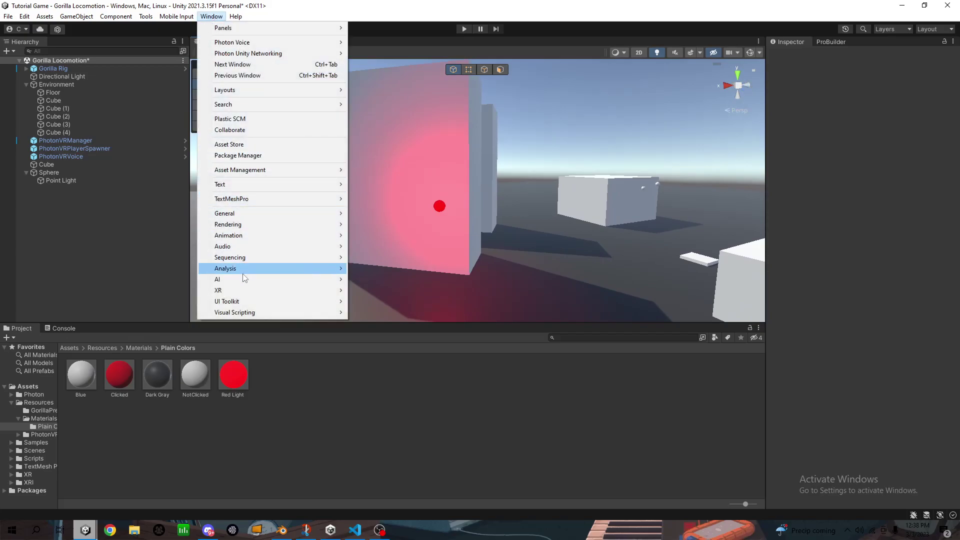
mouse_move(244, 227)
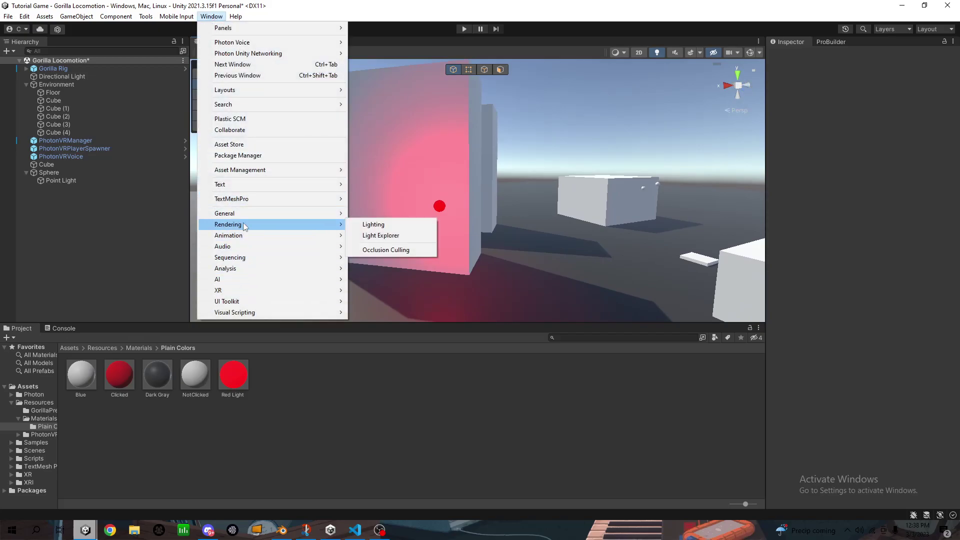
left_click(392, 223)
left_click_drag(25, 11, 868, 43)
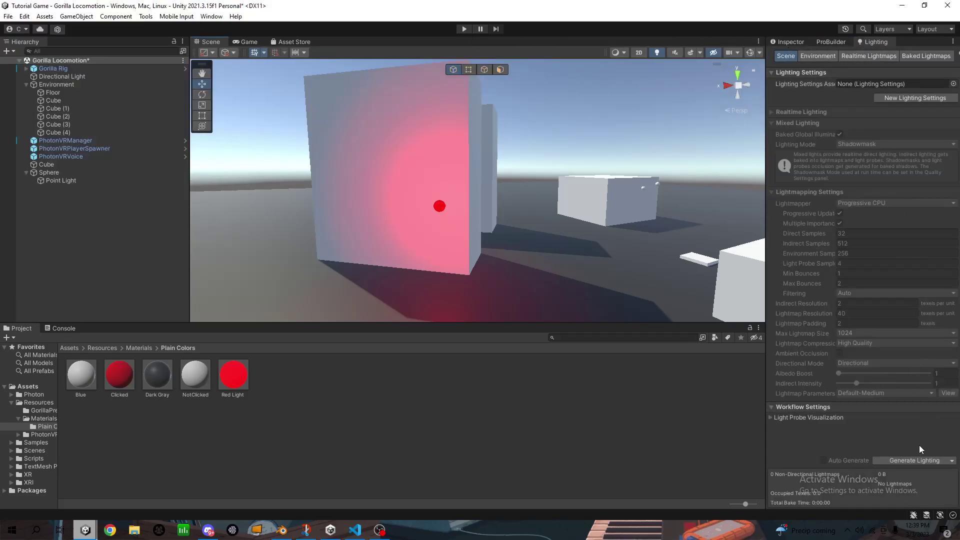
Step: Start generating baked lighting for the scene and examine the red sphere against the block
left_click(911, 460)
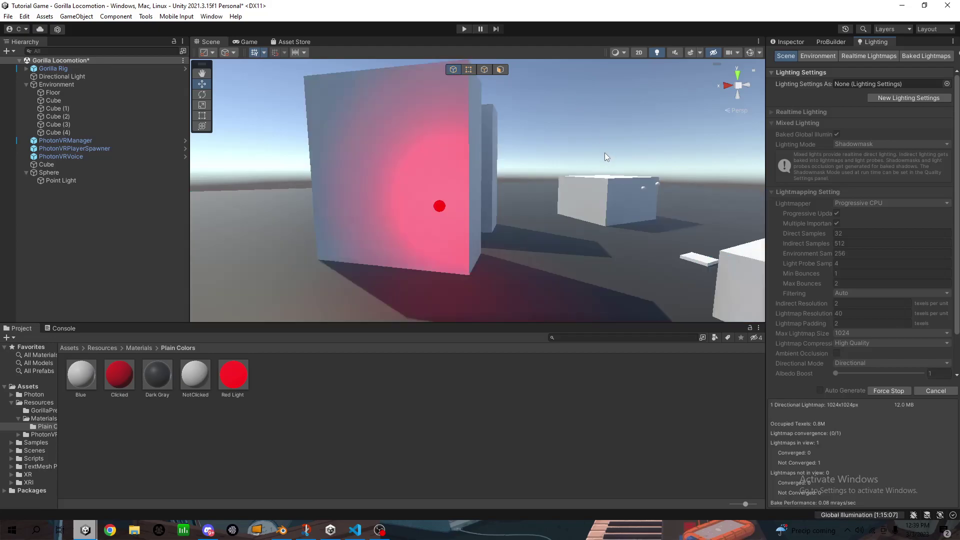
right_click_drag(604, 153, 483, 164)
key("w")
key("s")
key("a")
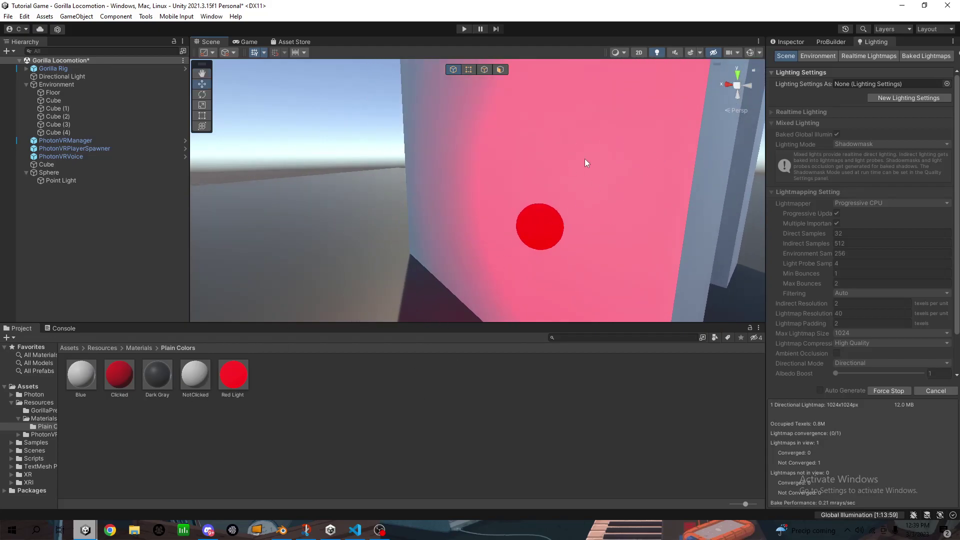
Step: Switch to the Monkey Madness project and bring its red-lit tunnel into view as a baked lighting example
mouse_move(85, 529)
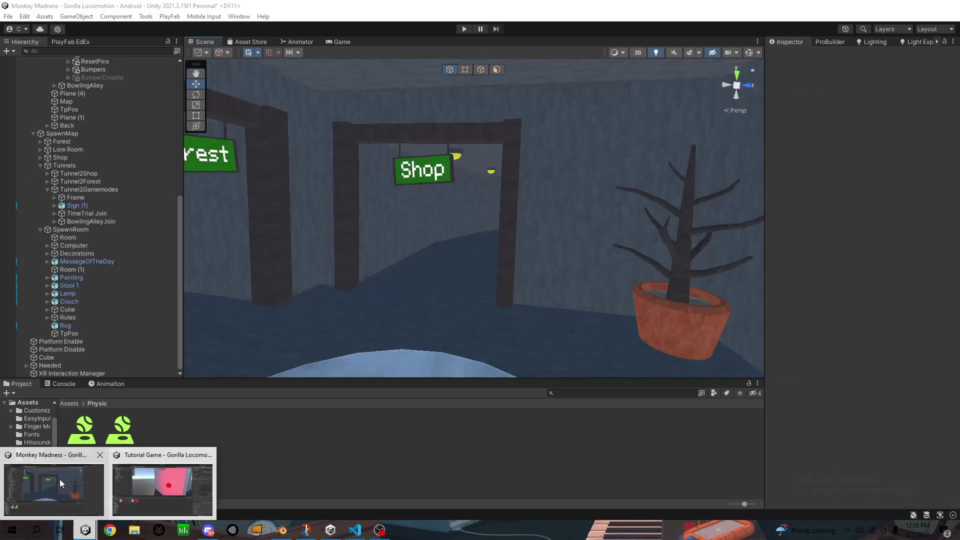
left_click(59, 479)
right_click_drag(322, 322, 88, 197)
key("w")
right_click_drag(523, 160, 512, 166)
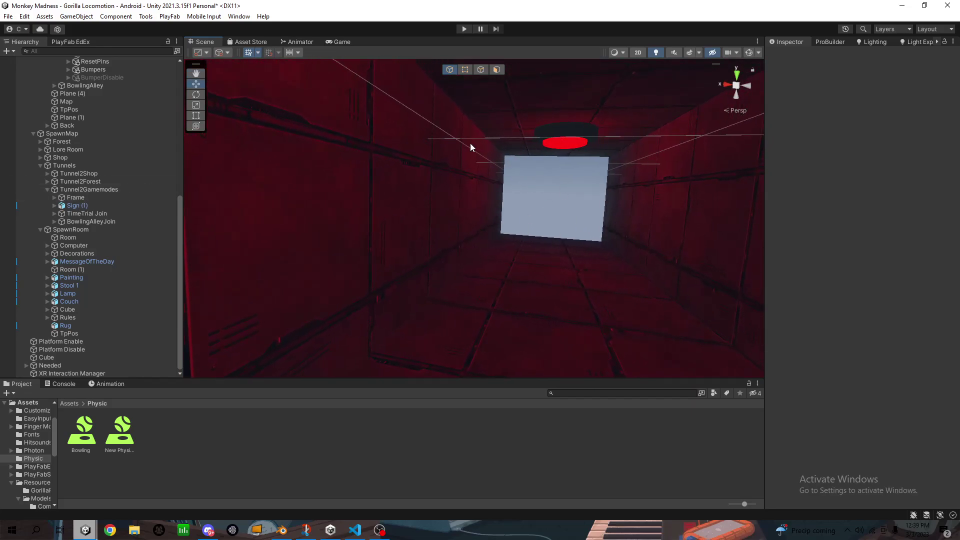
Step: Inspect the red ceiling lamp's capsule material and its child Point Light settings under Lore Room's Lights
left_click(558, 194)
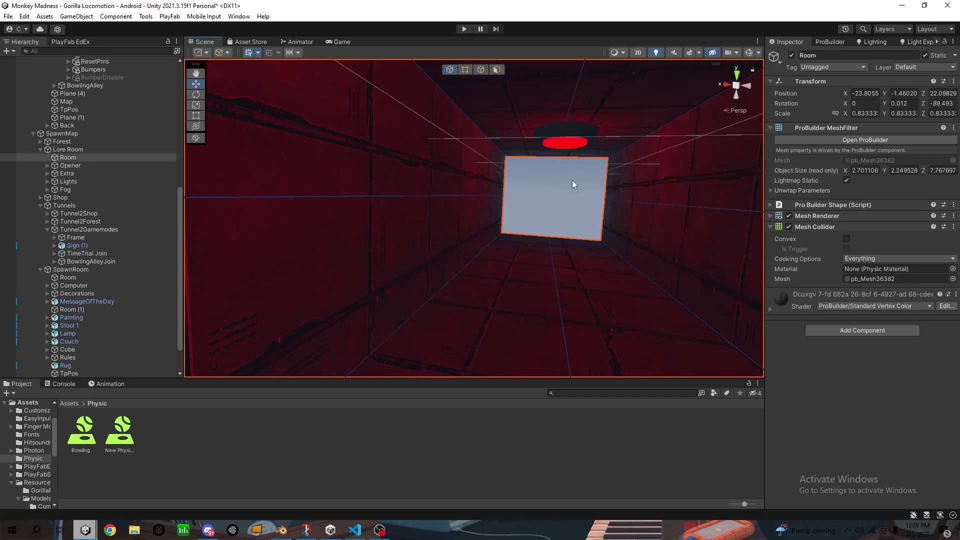
left_click(564, 144)
key("f")
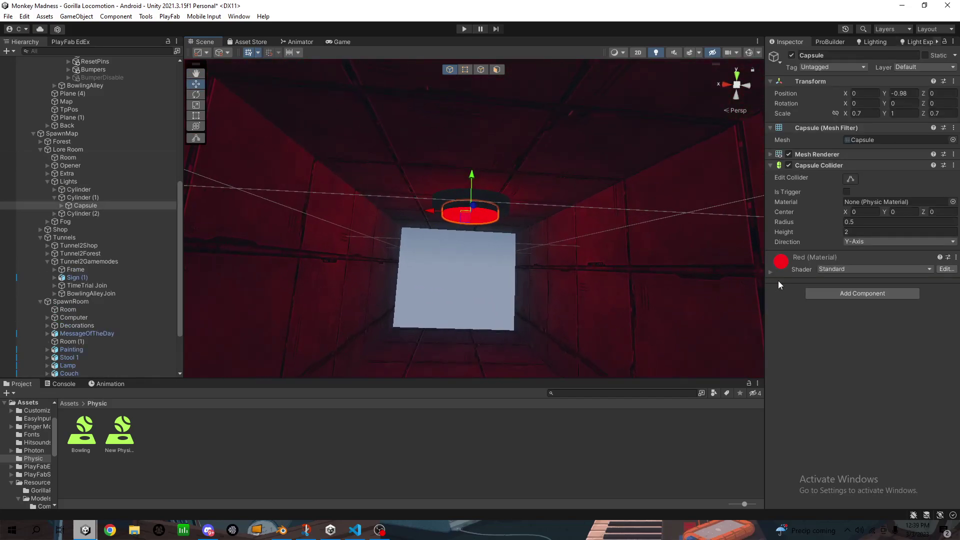
left_click(772, 272)
left_click(769, 273)
left_click(62, 206)
left_click(91, 214)
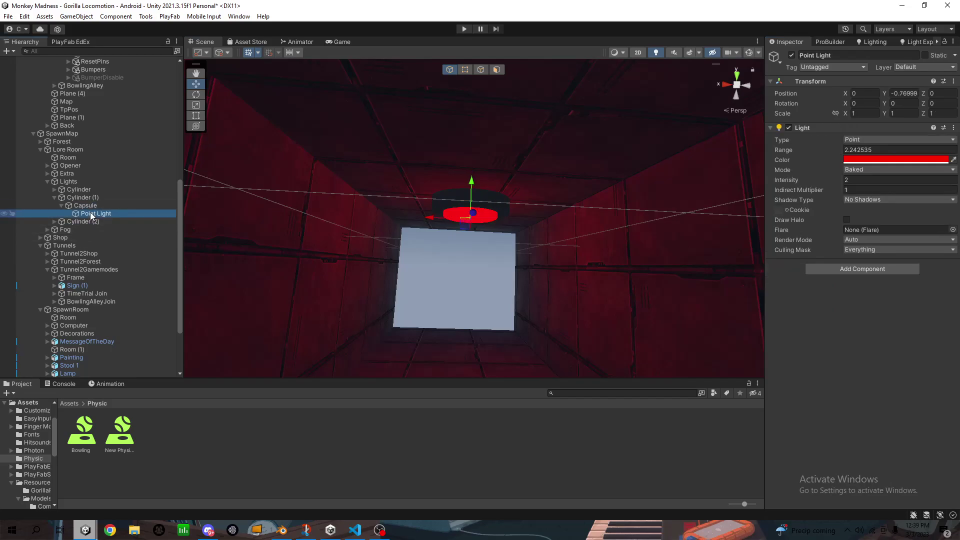
left_click(752, 52)
left_click(749, 53)
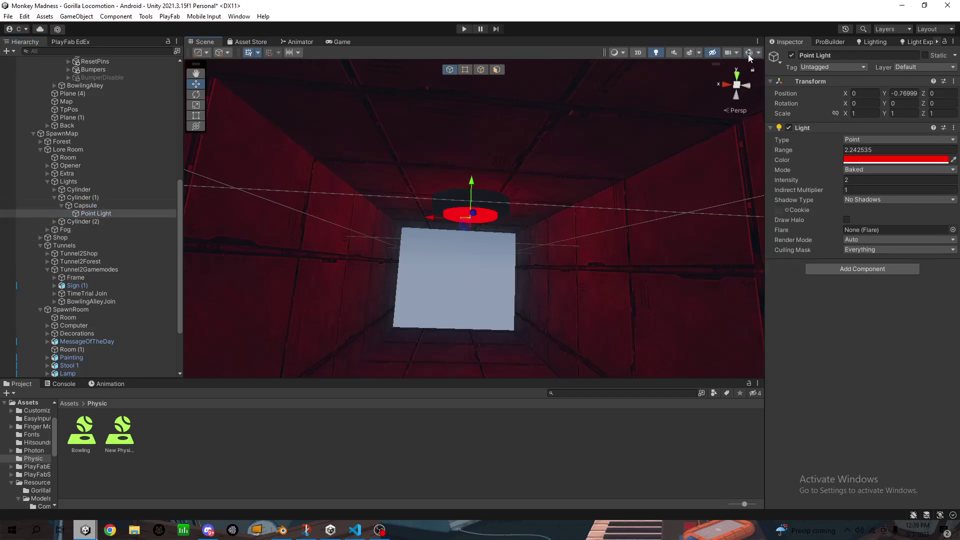
left_click(61, 205)
left_click(54, 197)
left_click(436, 265)
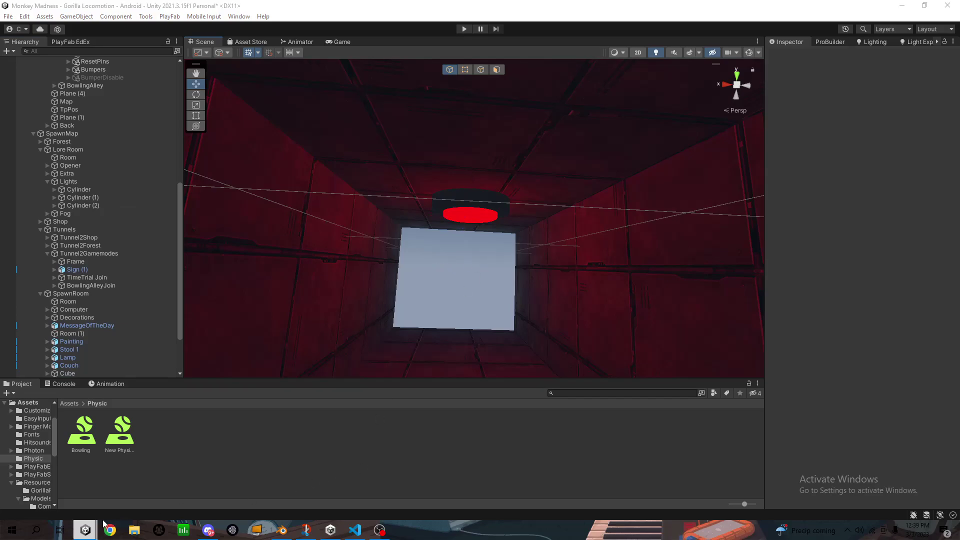
Step: Switch back to the Tutorial Game project and cancel the running lighting bake
mouse_move(86, 530)
left_click(155, 479)
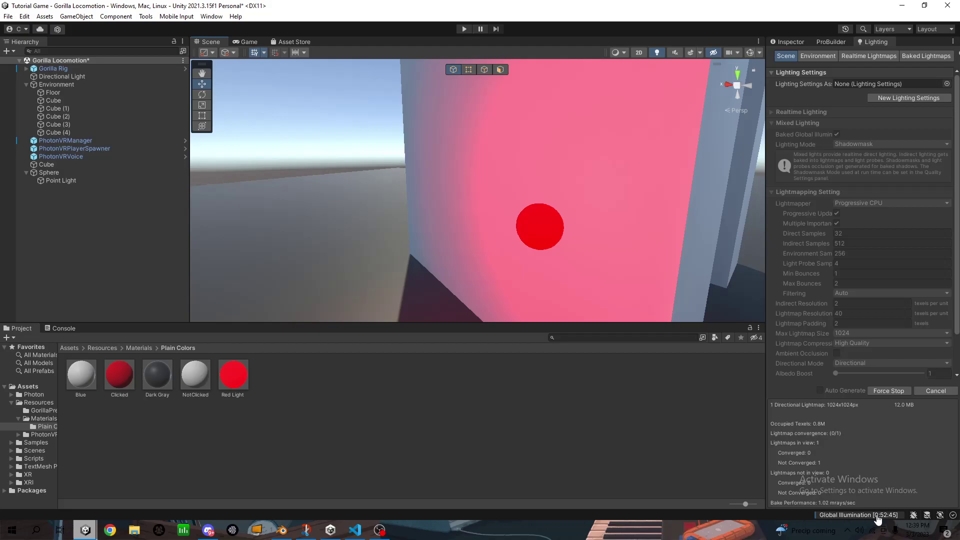
right_click_drag(374, 253, 370, 299)
key("s")
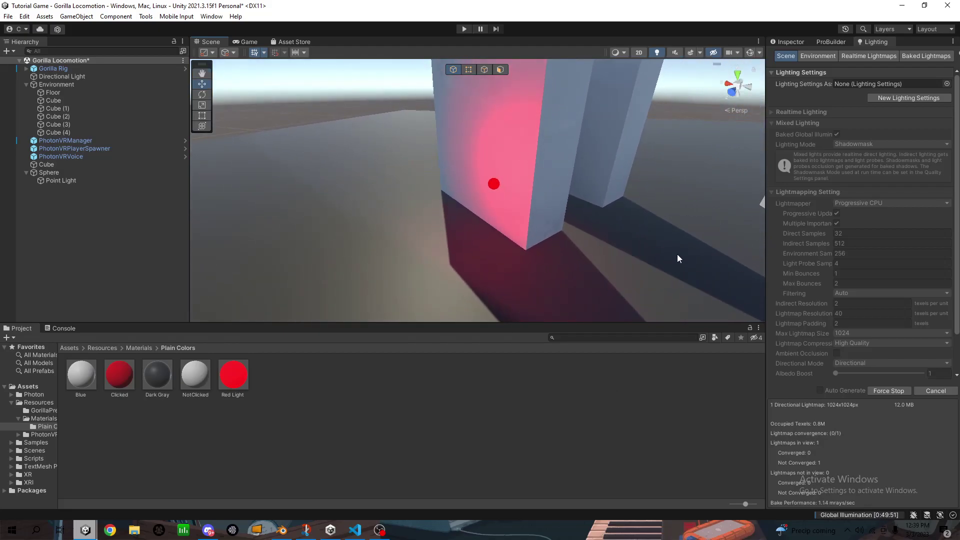
left_click(934, 392)
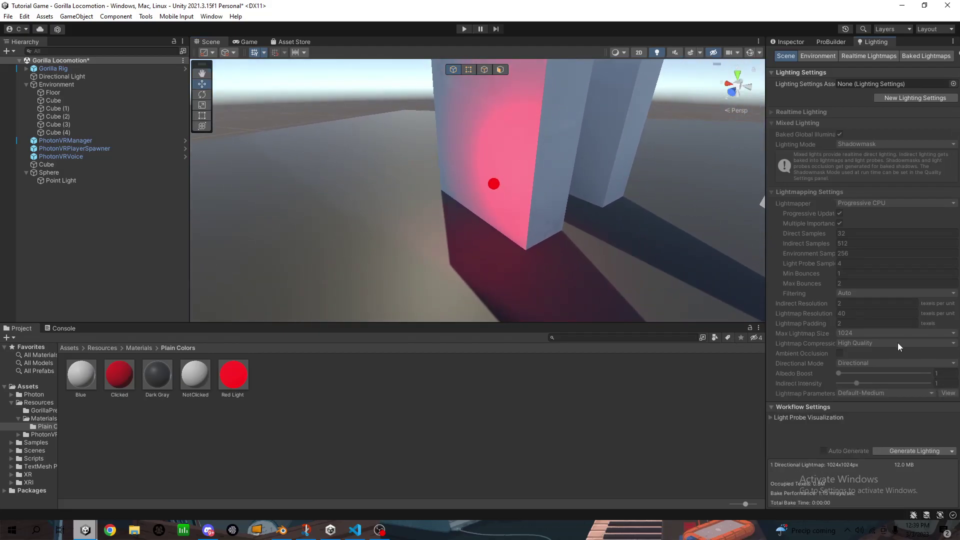
Step: Import the complete Customizable skybox package from My Assets and close the Package Manager
left_click(212, 16)
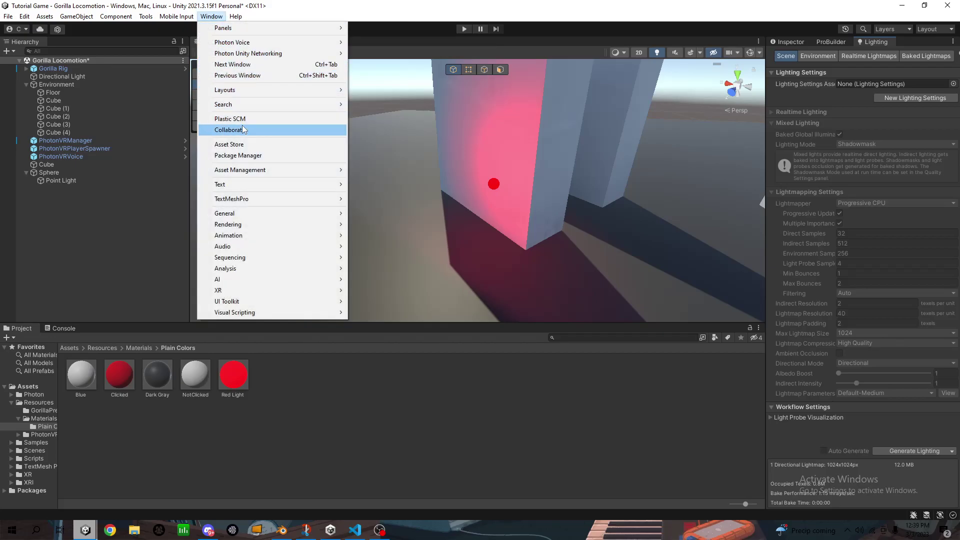
left_click(247, 156)
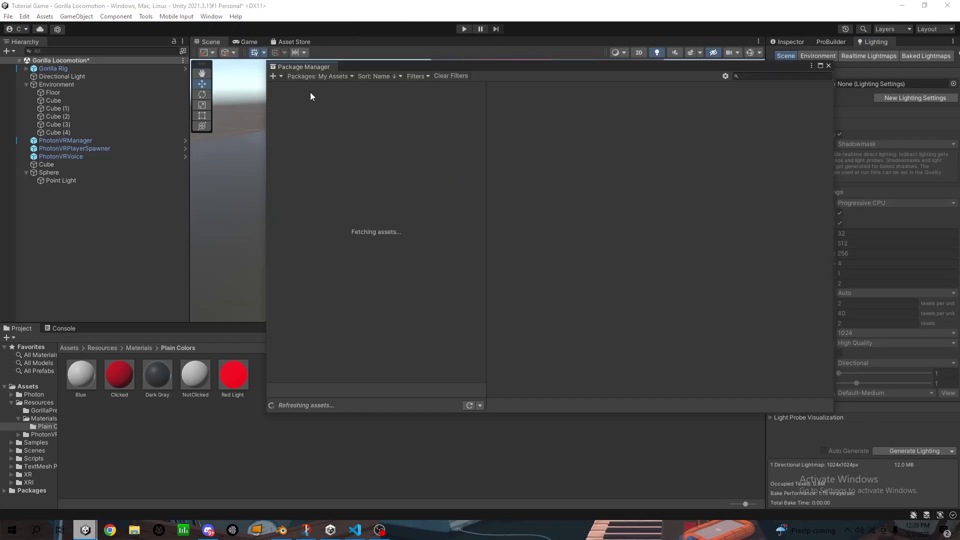
left_click(316, 77)
left_click(340, 110)
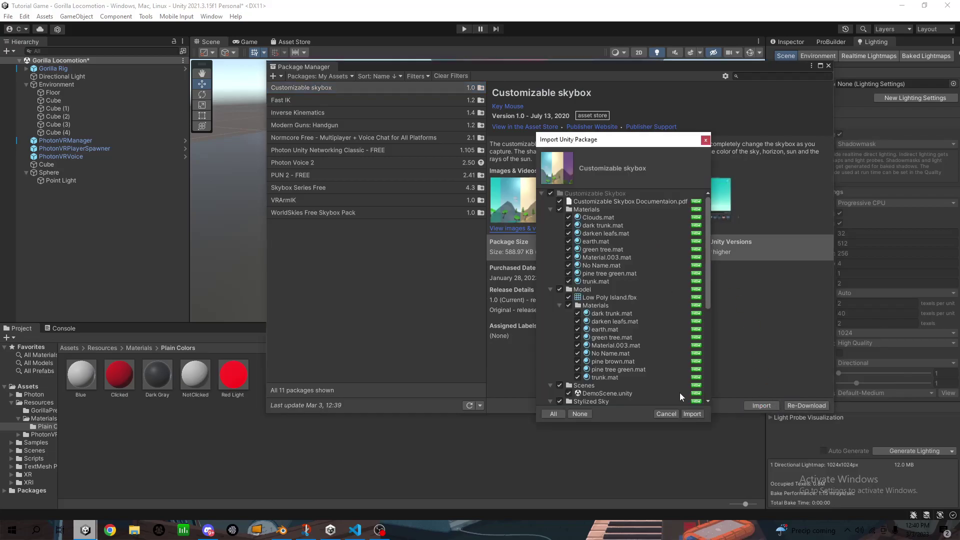
left_click(681, 413)
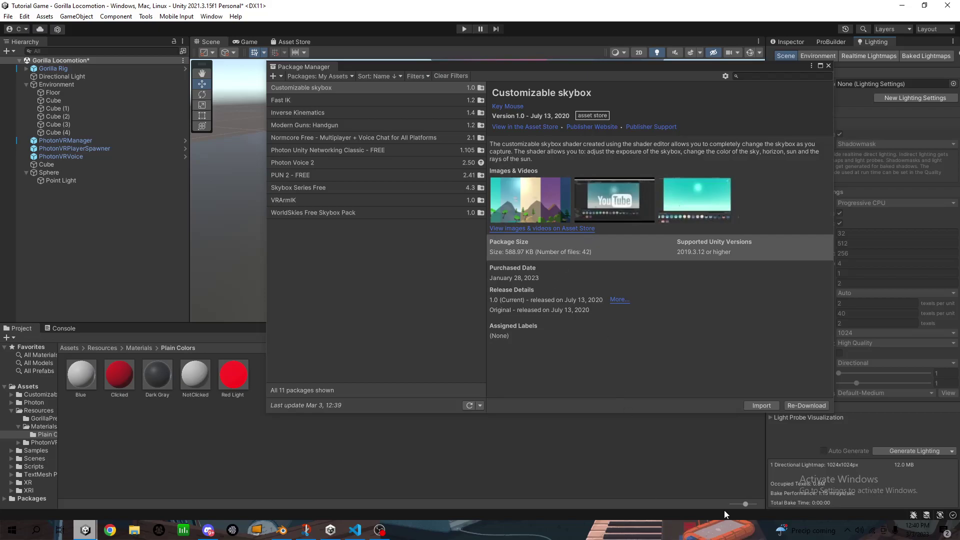
left_click(761, 406)
left_click(705, 140)
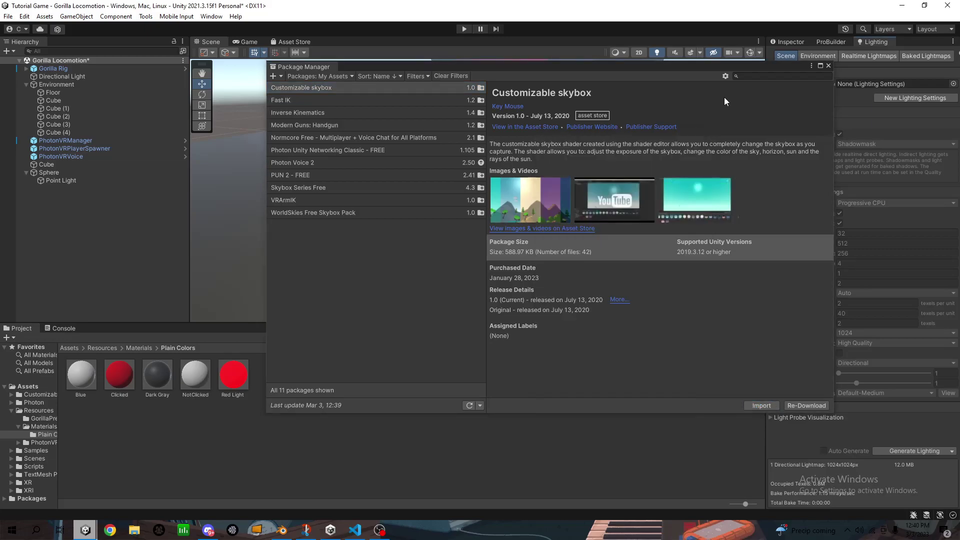
left_click(828, 66)
Step: Apply the Night3 material from Customizable Skybox's Stylized Sky Materials folder as the scene's skybox
left_click(70, 348)
double_click(82, 375)
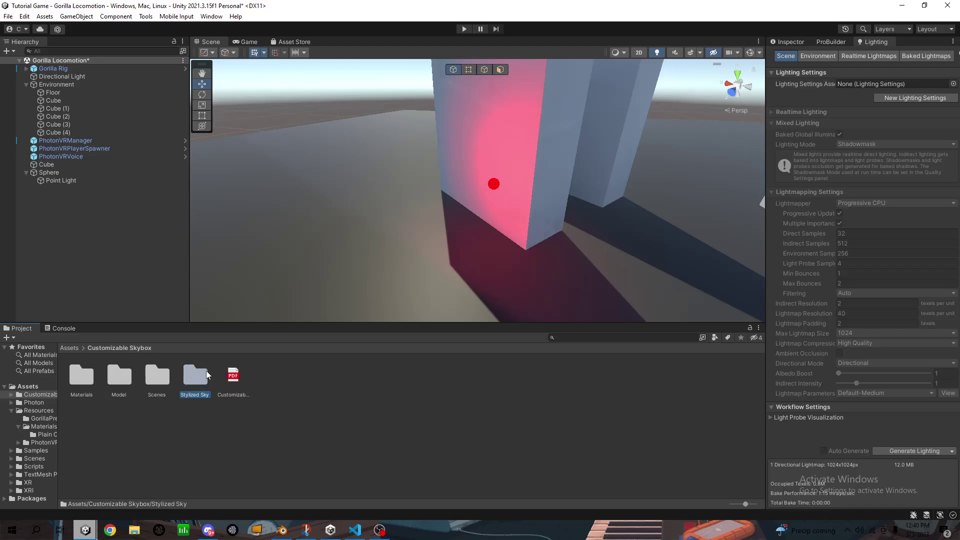
double_click(208, 376)
double_click(81, 382)
right_click_drag(420, 225, 331, 93)
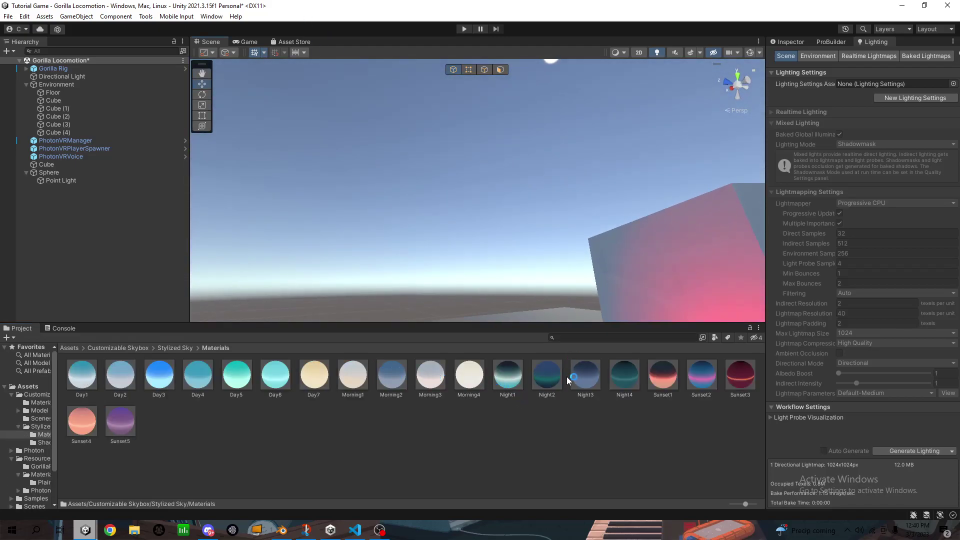
left_click_drag(595, 380, 442, 212)
Step: Start generating lighting for the scene with the night skybox and examine the red glow on the blocks and floor
right_click_drag(444, 205, 540, 320)
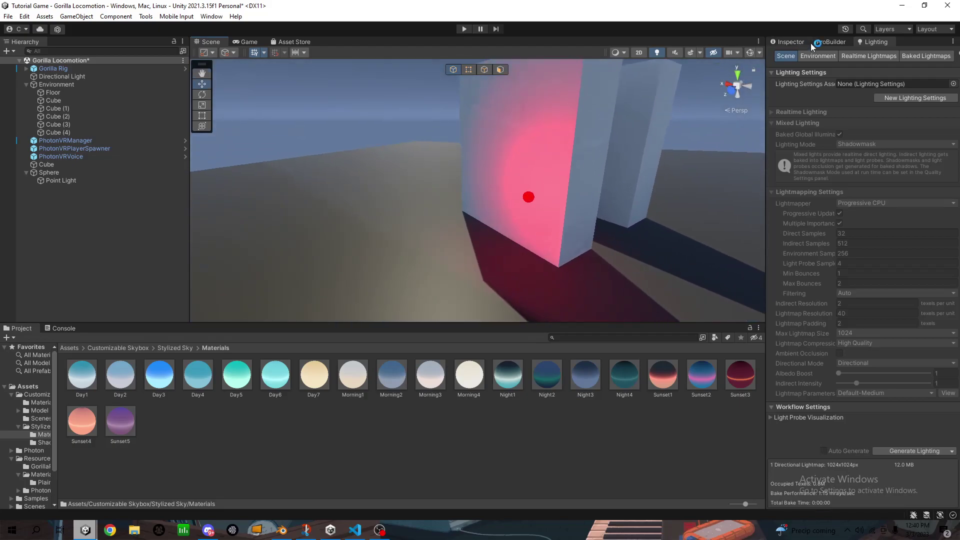
left_click(905, 452)
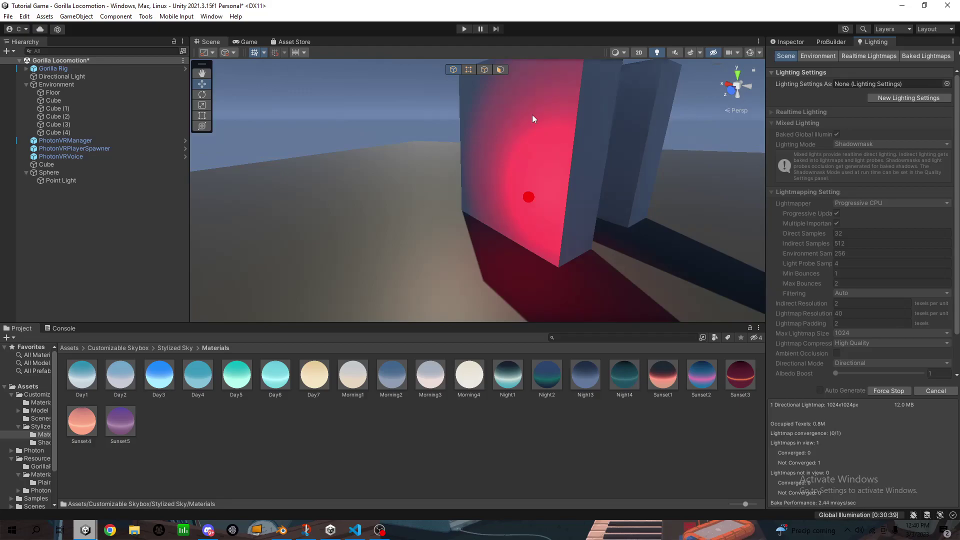
right_click_drag(535, 114, 652, 97)
key("w")
right_click_drag(741, 122, 526, 210)
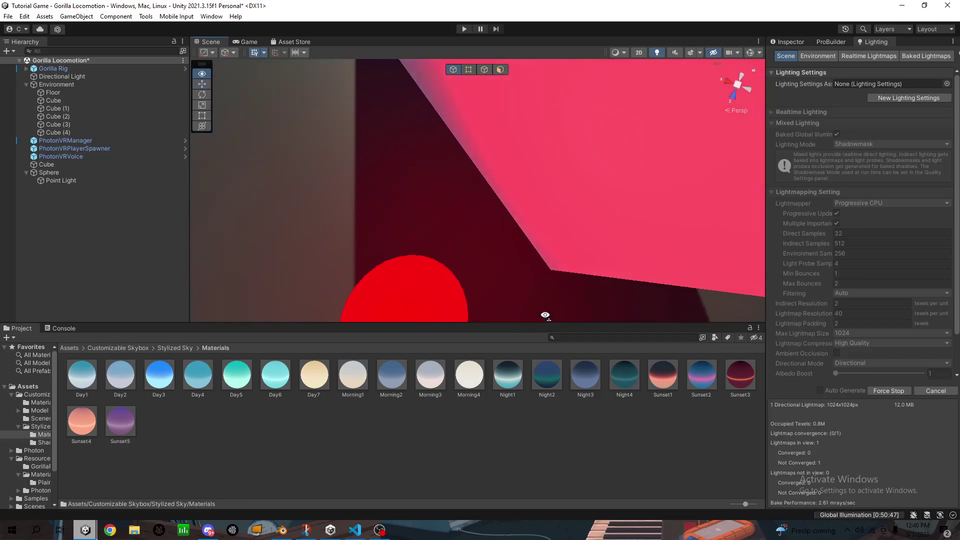
key("s")
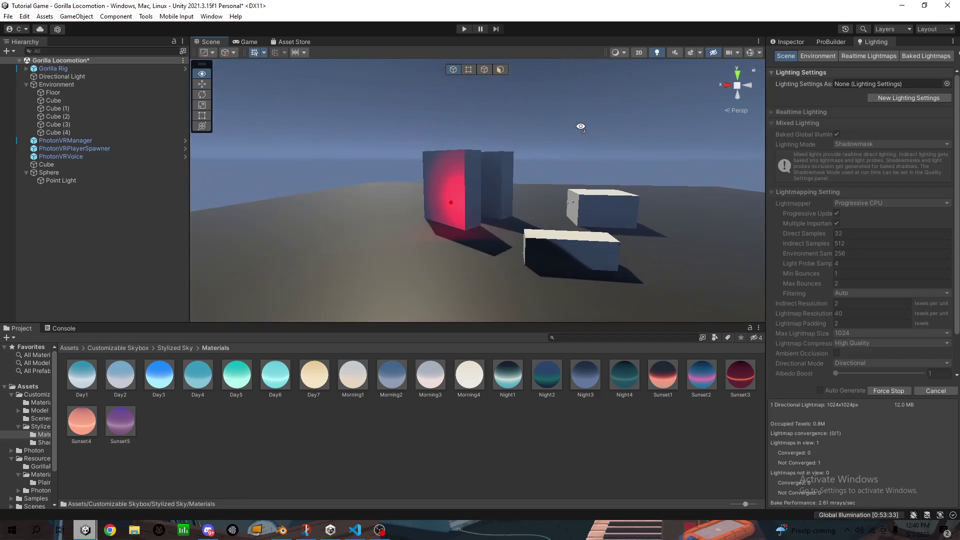
key("d")
key("w")
key("a")
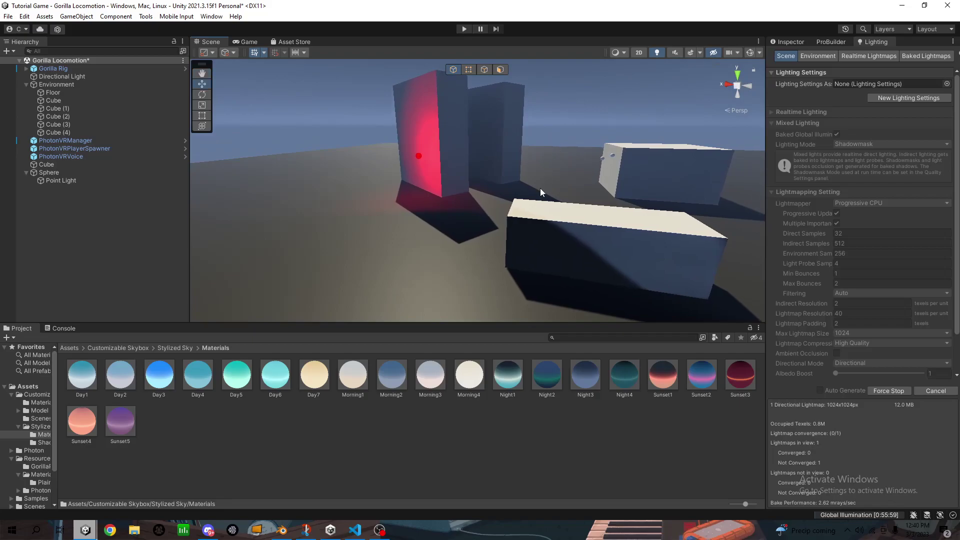